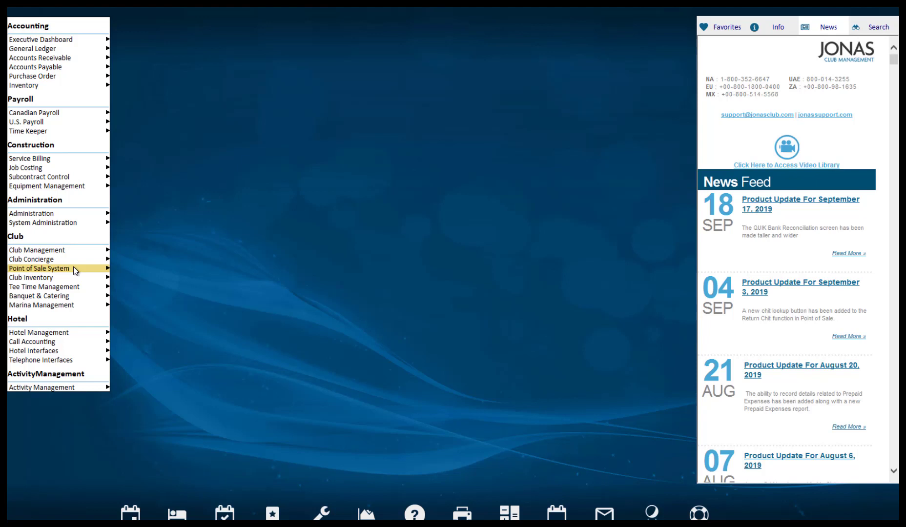
Leave the tee time options and start a new point-of-sale chit from Chit Processing.
mouse_move(79, 285)
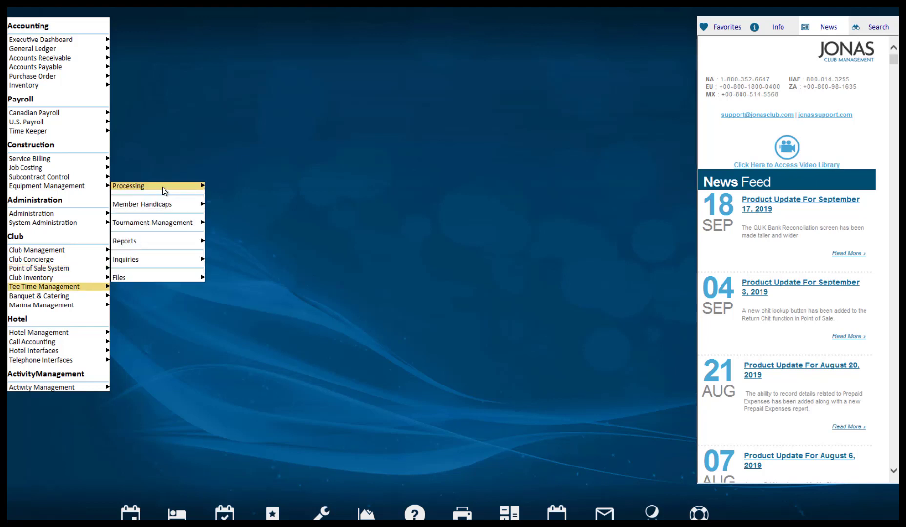
mouse_move(162, 187)
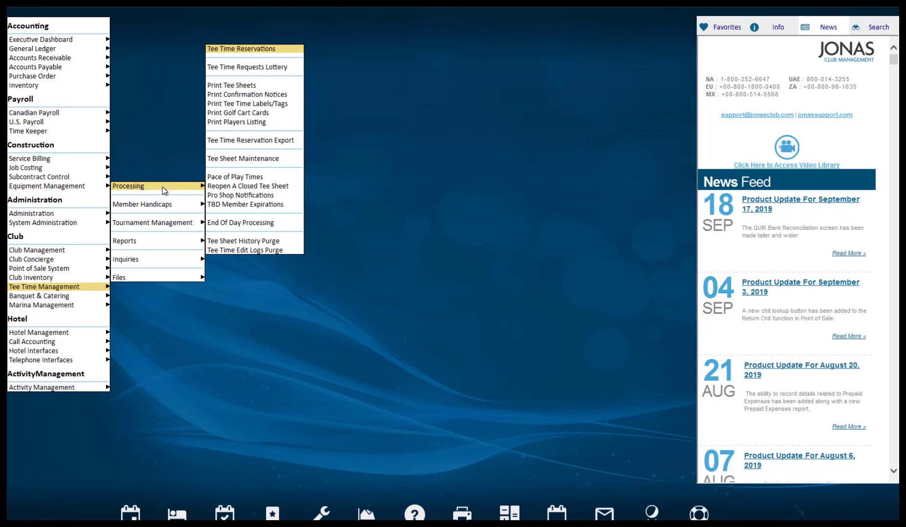
key("Escape")
key("Escape")
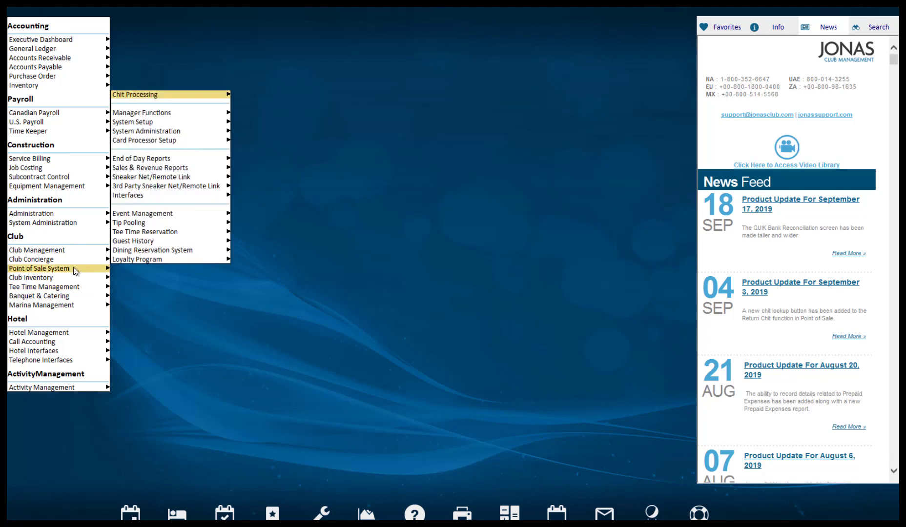
left_click(189, 94)
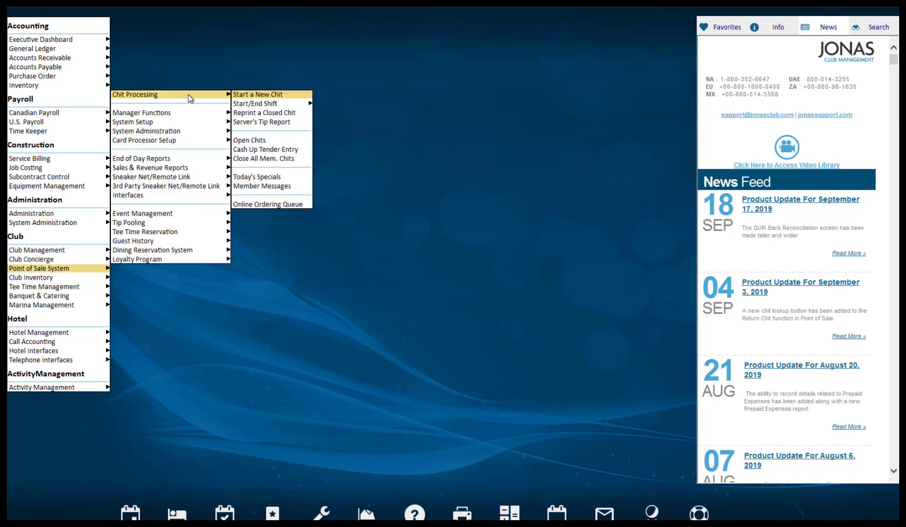
left_click(294, 93)
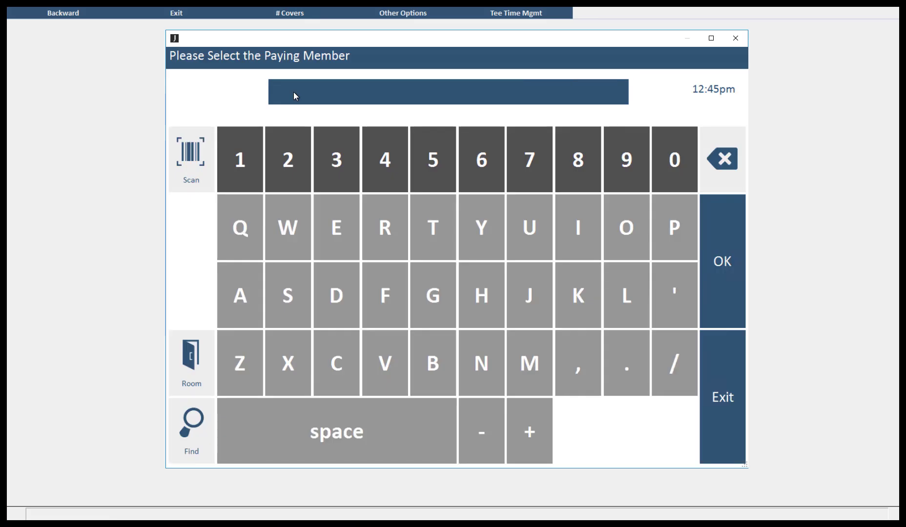
Switch from the chit to the Royal Govan tee sheet through Tee Time Mgmt.
left_click(560, 20)
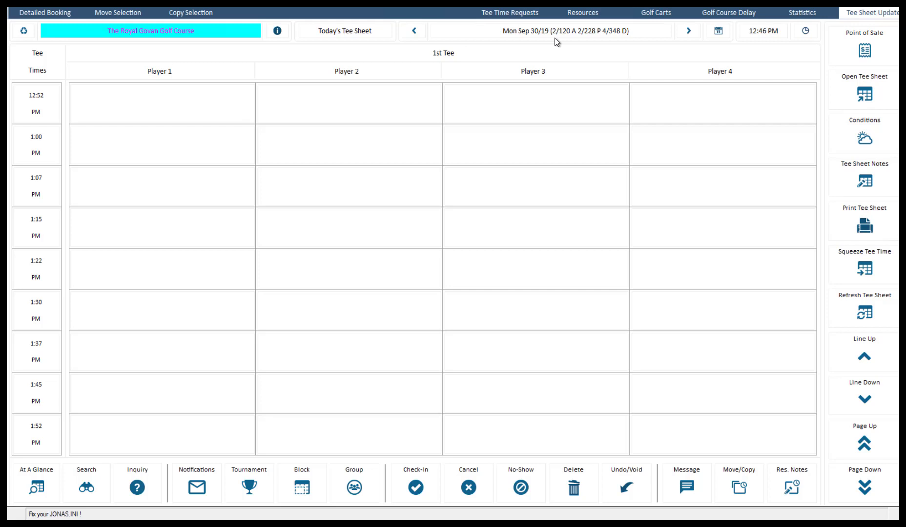
left_click(874, 98)
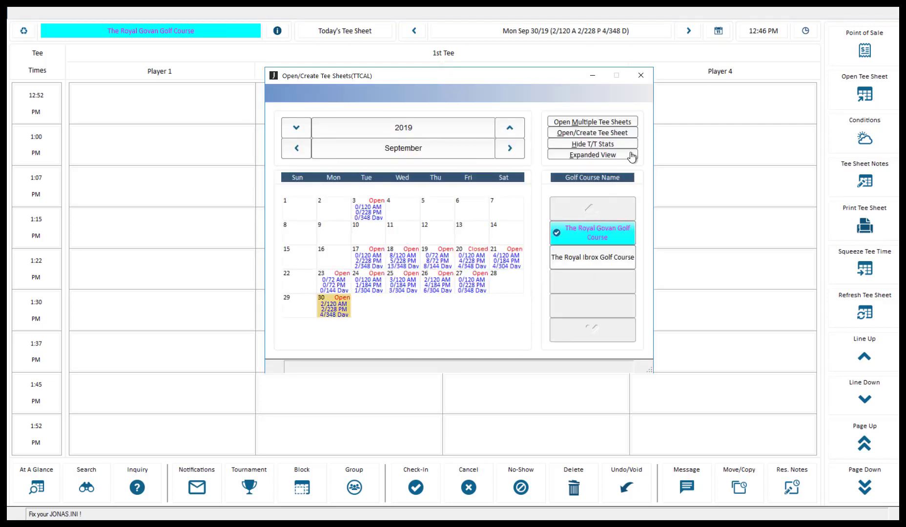
left_click(641, 76)
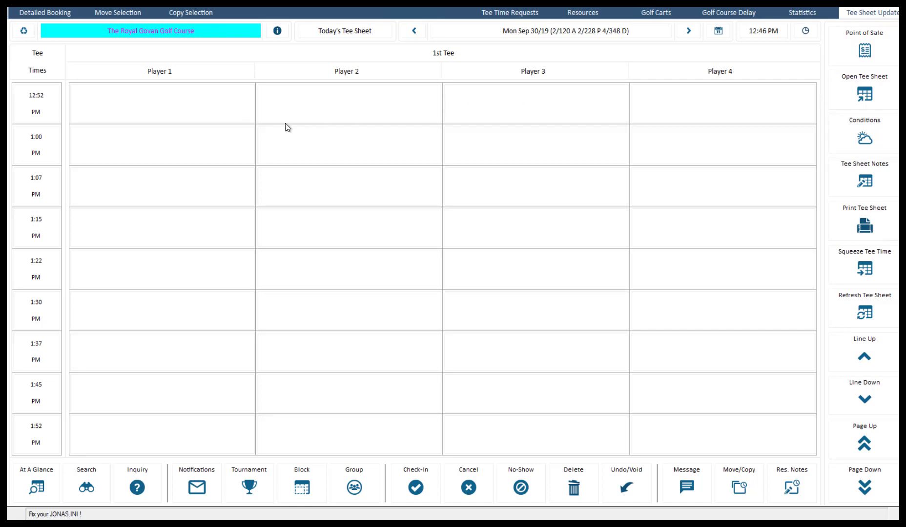
left_click(214, 153)
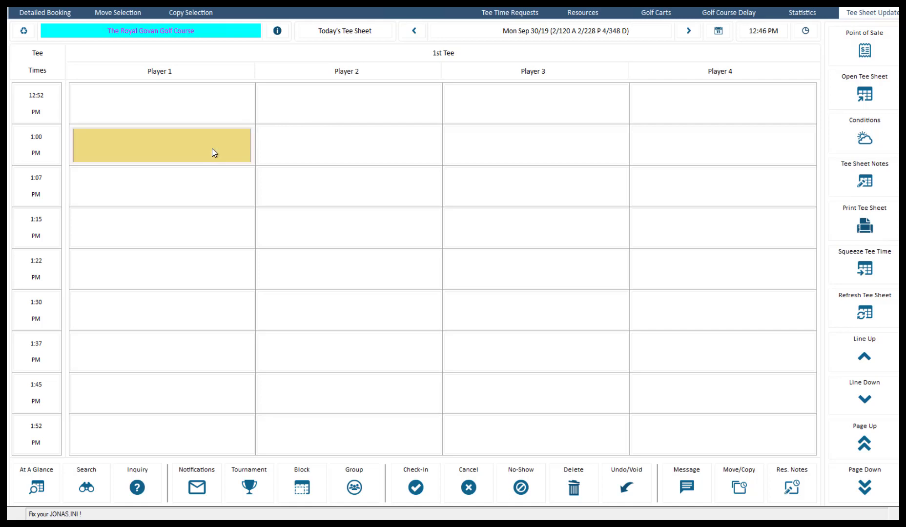
double_click(362, 154)
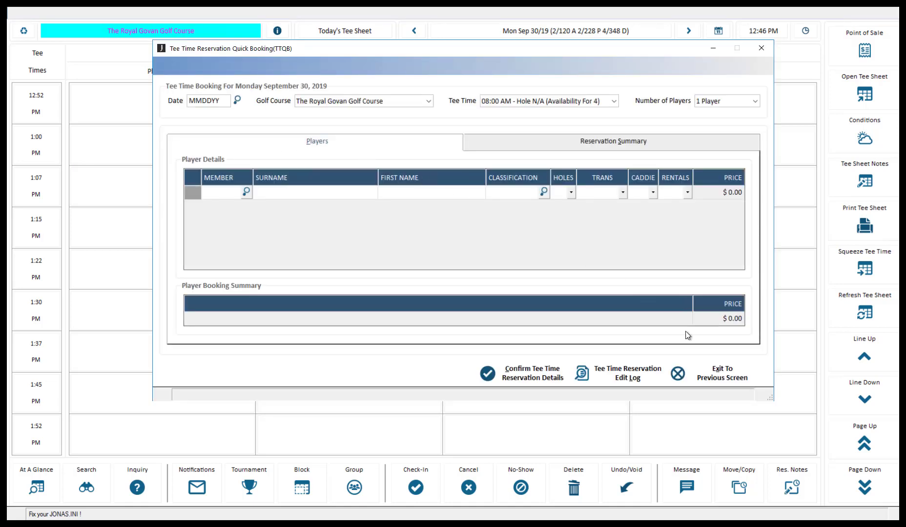
left_click(727, 378)
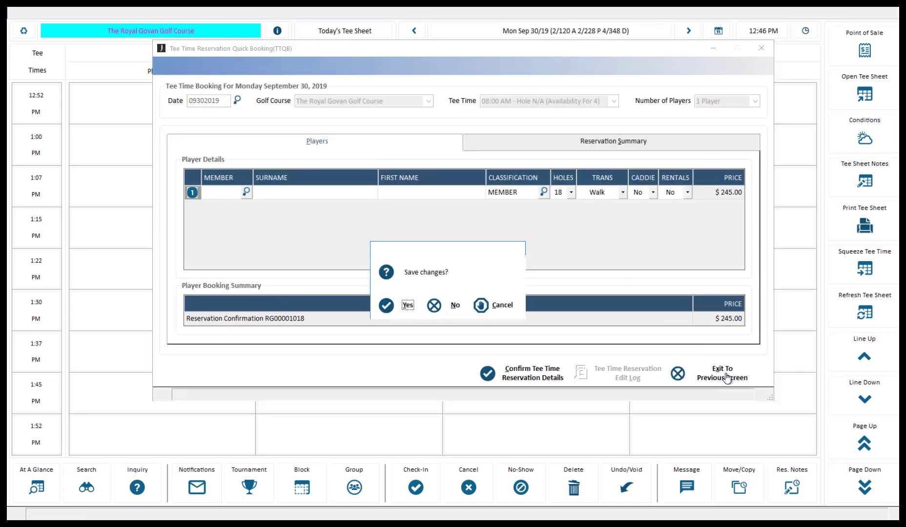
left_click(441, 305)
left_click_drag(178, 152, 725, 156)
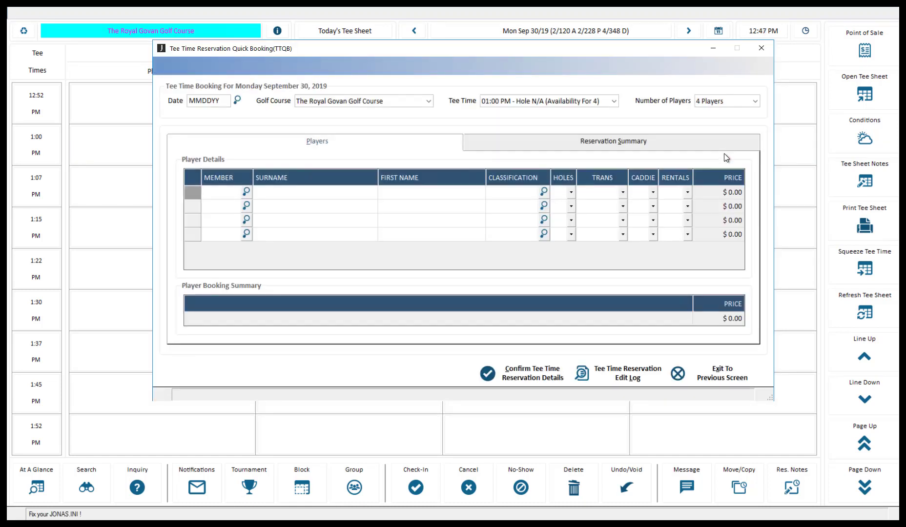
left_click(726, 380)
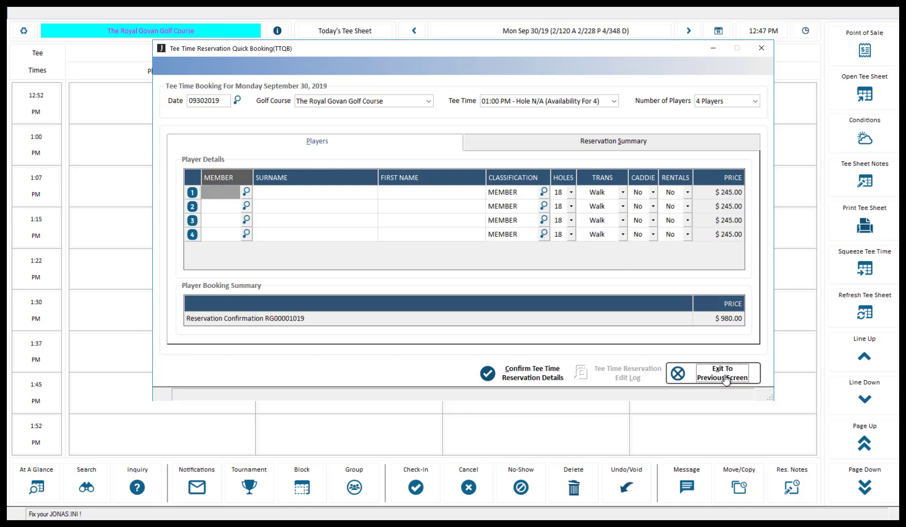
left_click(445, 310)
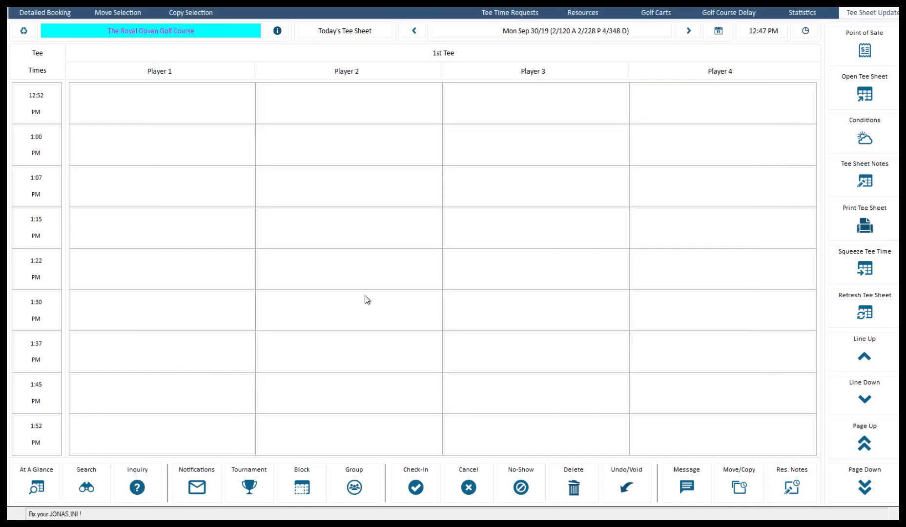
Open a quick booking on the 1:00 PM Player 1 slot and set it to 2 Players.
left_click(168, 151)
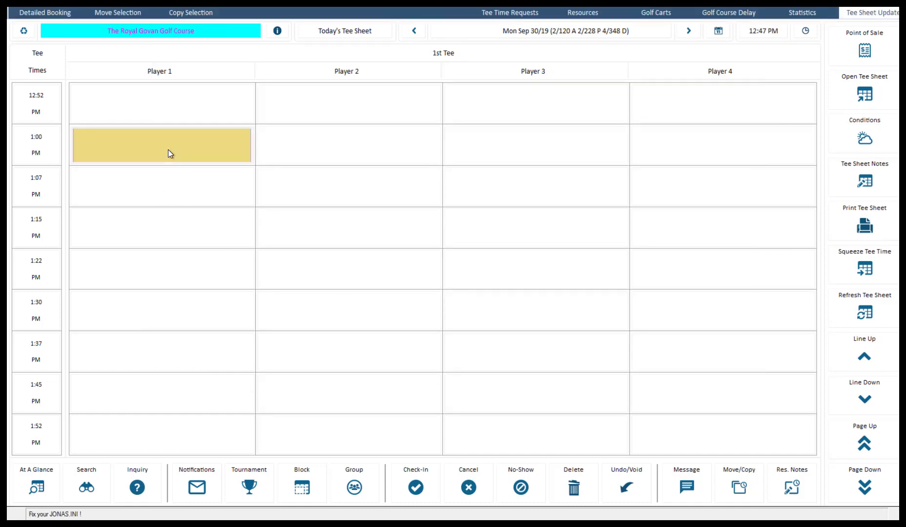
double_click(168, 151)
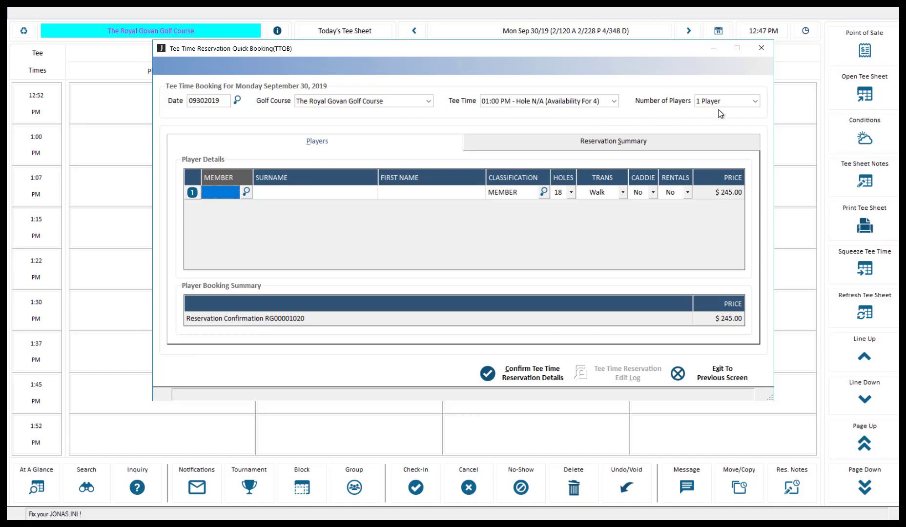
left_click(741, 102)
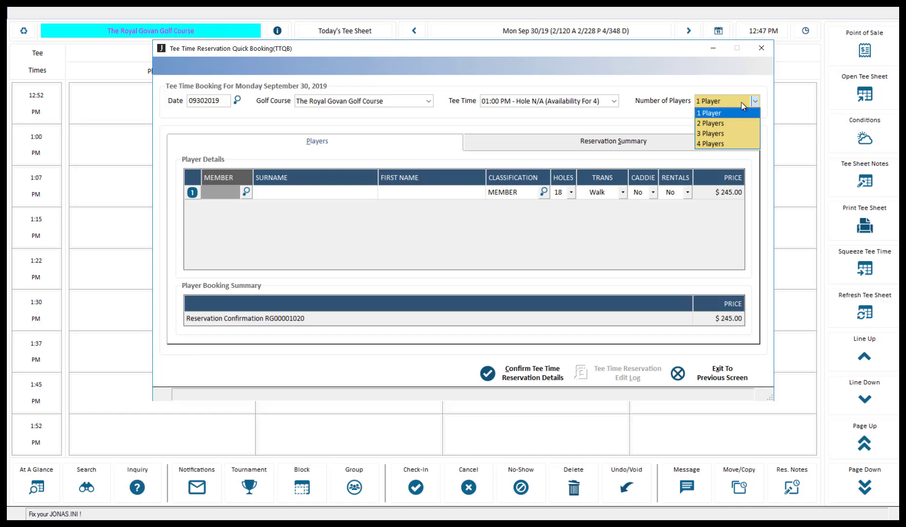
left_click(727, 124)
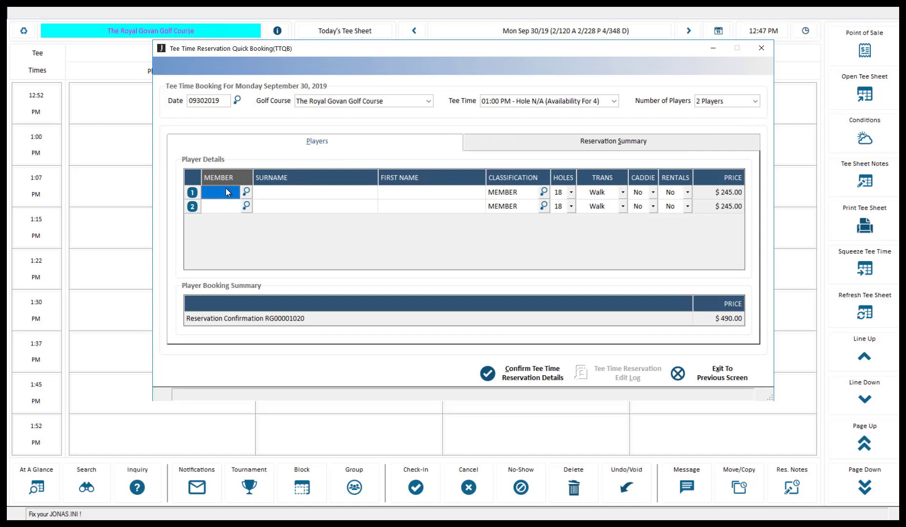
Search the member lookup by the member's surname and assign the match as player 1.
left_click(247, 195)
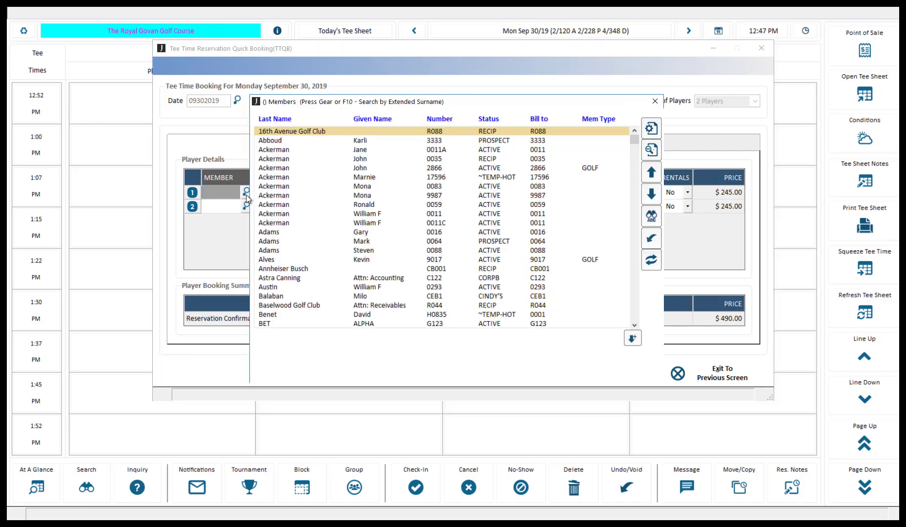
type("higgins")
key("Return")
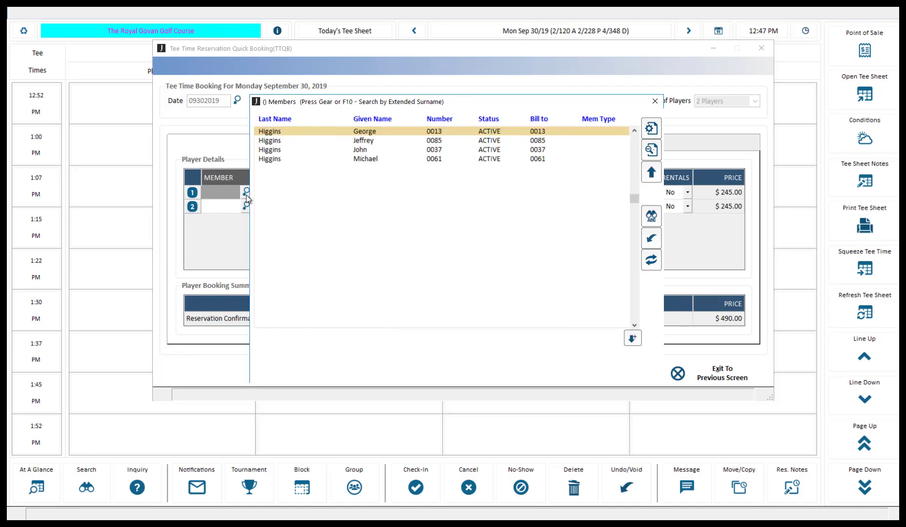
double_click(353, 137)
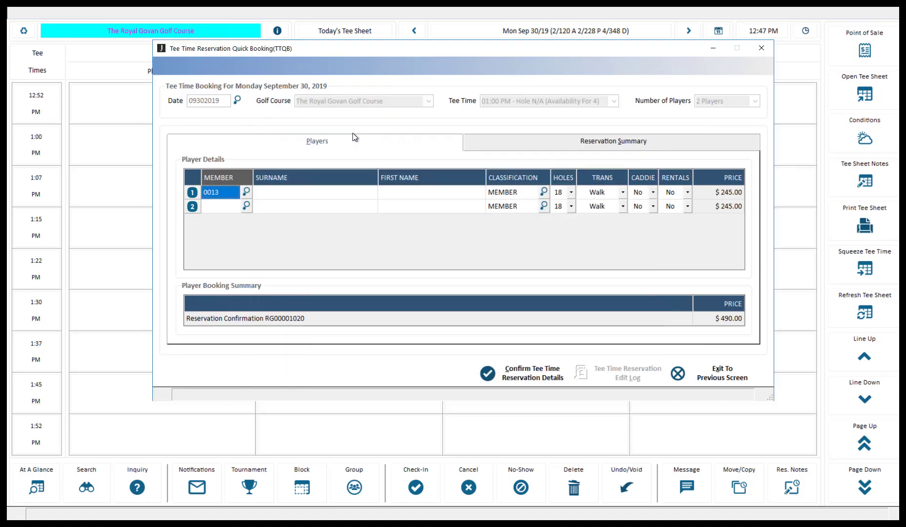
Enter player 2 as a guest with guest code, surname and first name, and confirm.
double_click(193, 207)
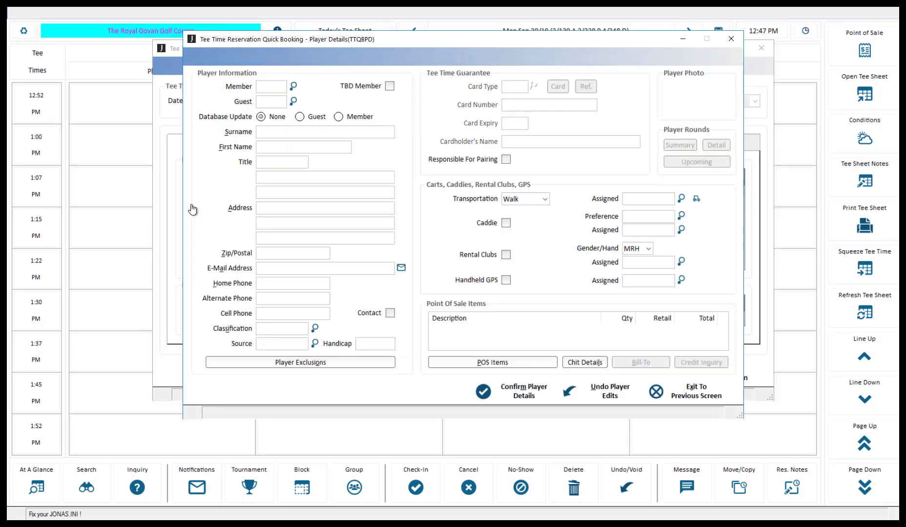
key("Tab")
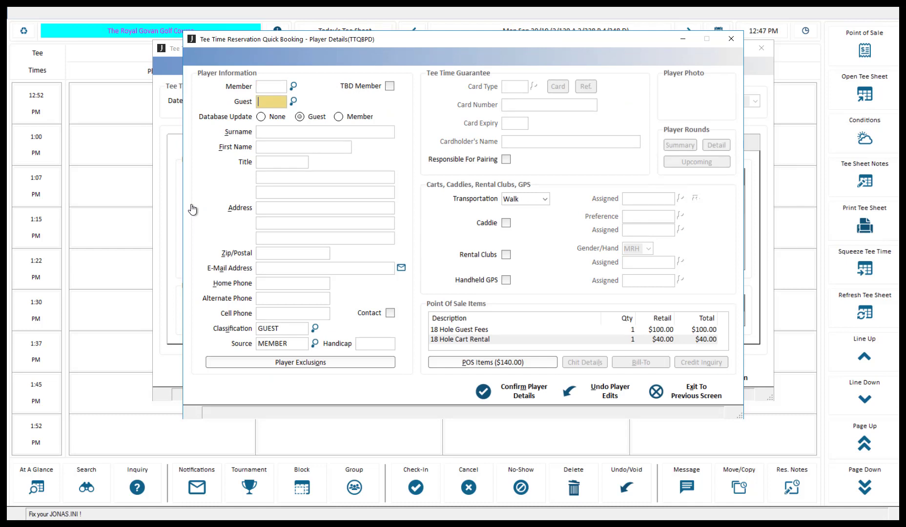
type("JOHNS")
key("Tab")
key("Tab")
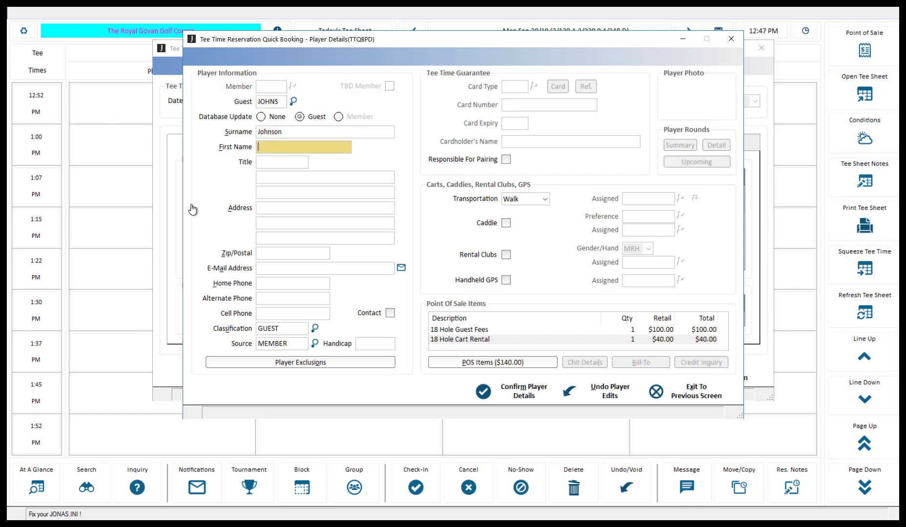
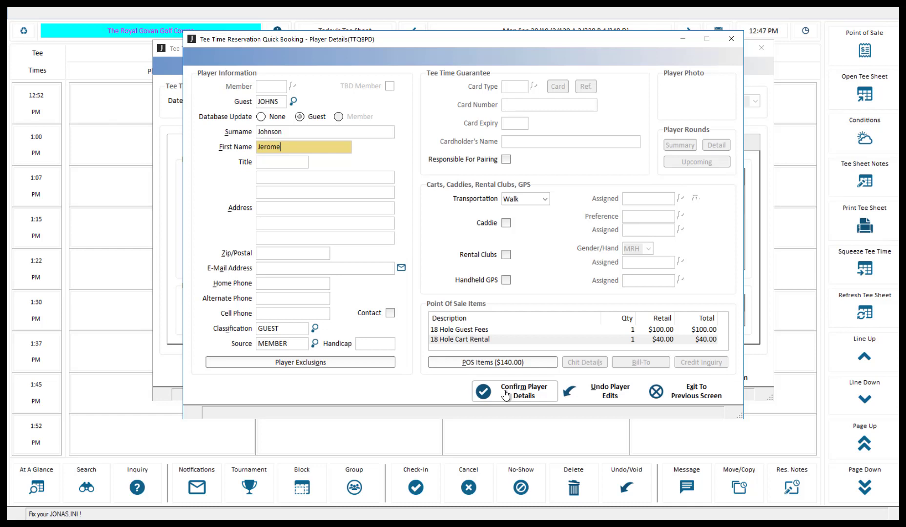
key("Tab")
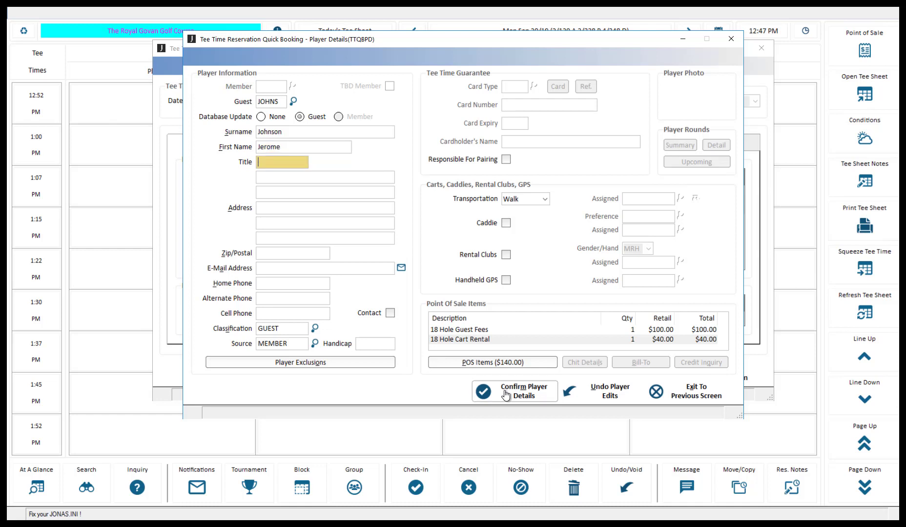
left_click(506, 395)
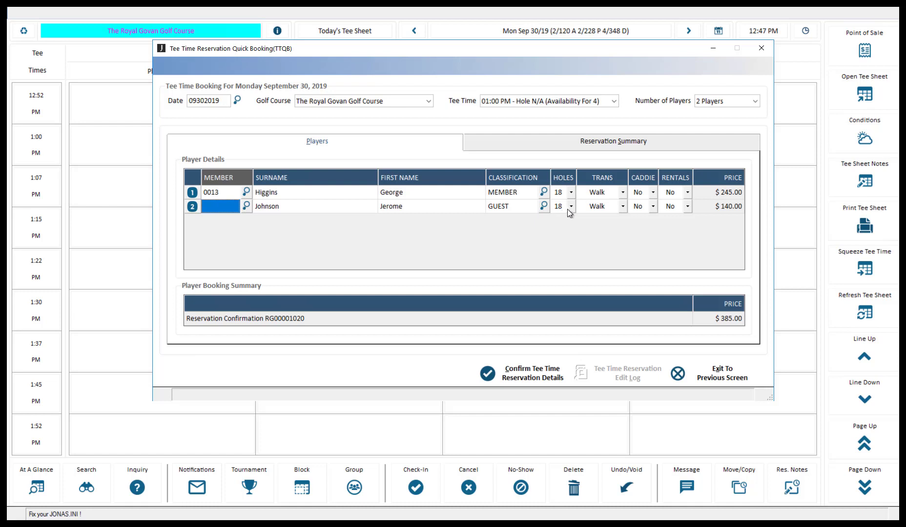
Keep Walk as player 2's transportation.
left_click(622, 207)
left_click(622, 207)
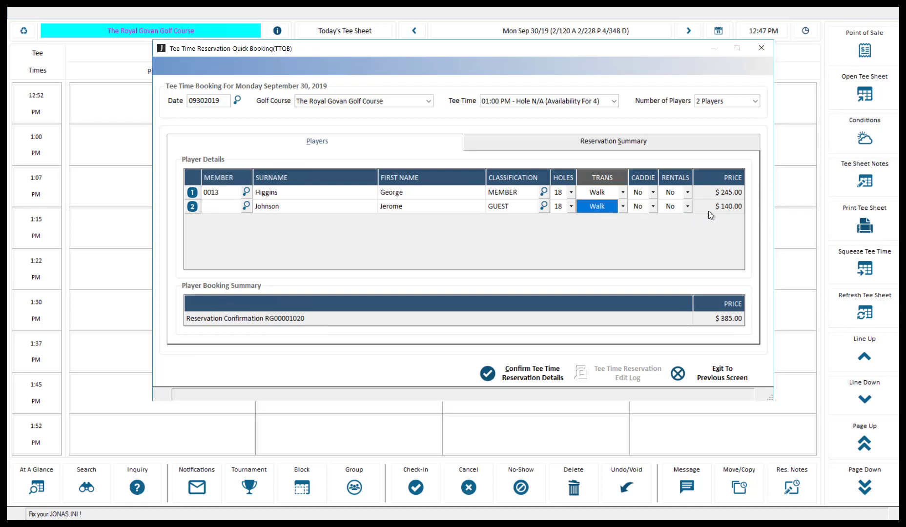
mouse_move(732, 211)
Classify the reservation as Regular Play, add the note 'THis is a note!', and return to Players.
left_click(688, 144)
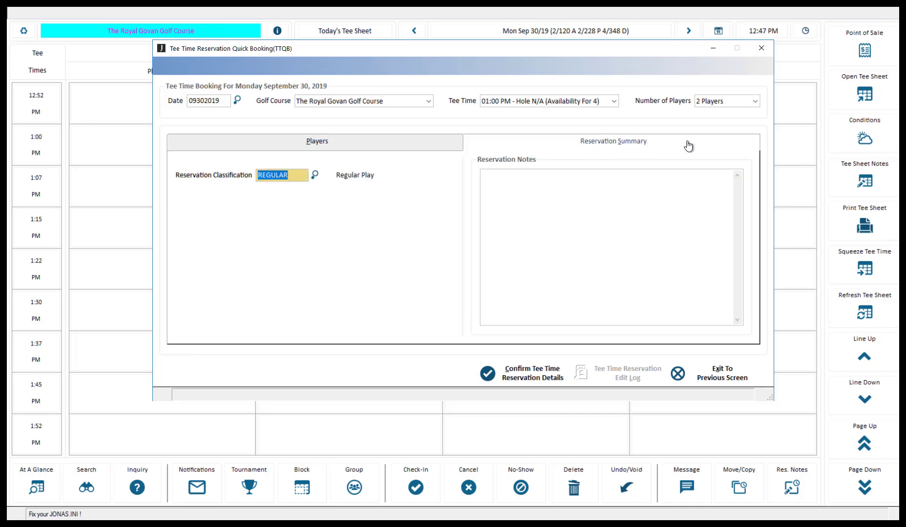
left_click(316, 176)
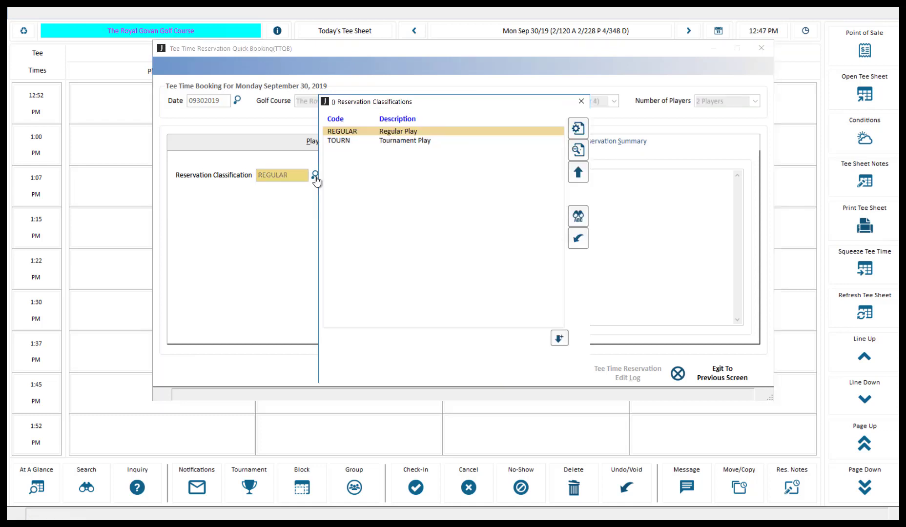
double_click(340, 131)
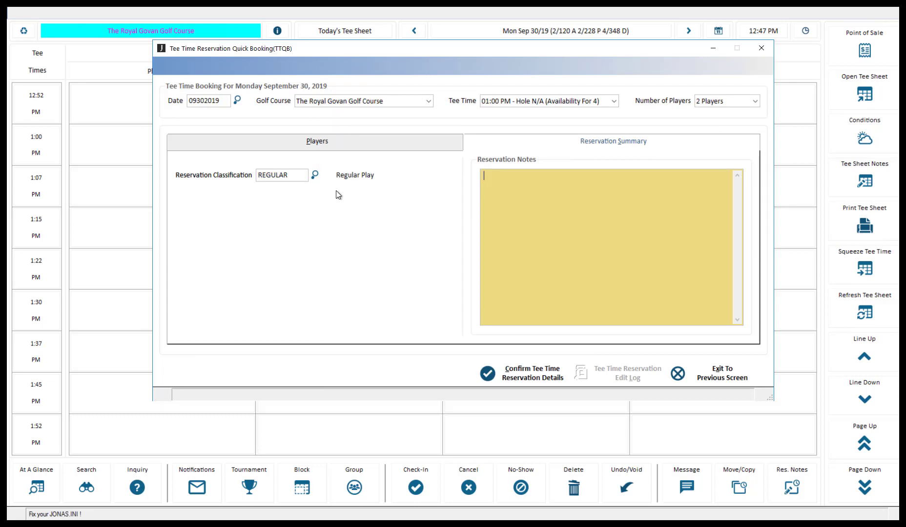
type("THis is a note!")
key("Home")
left_click(369, 143)
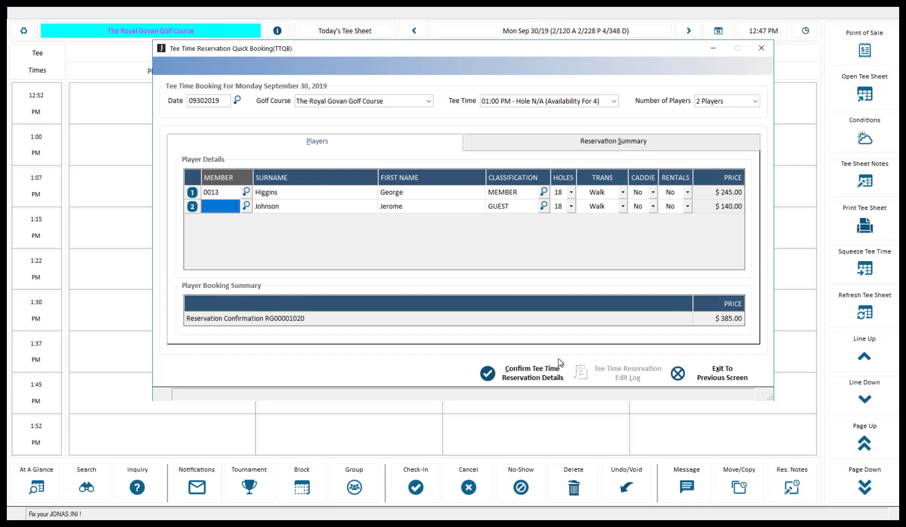
Confirm and save the 1:00 PM tee time reservation.
left_click(533, 373)
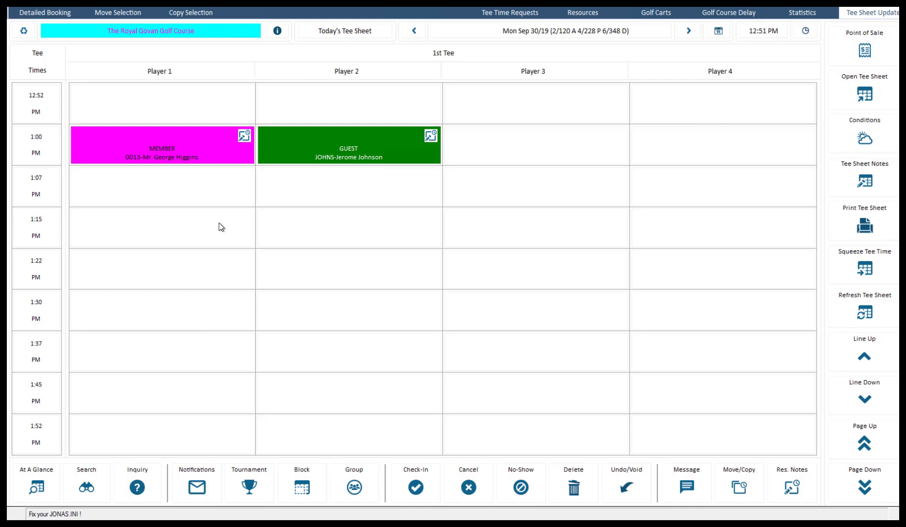
Select the empty 1:15 PM Player 1 slot on the tee sheet.
left_click(218, 223)
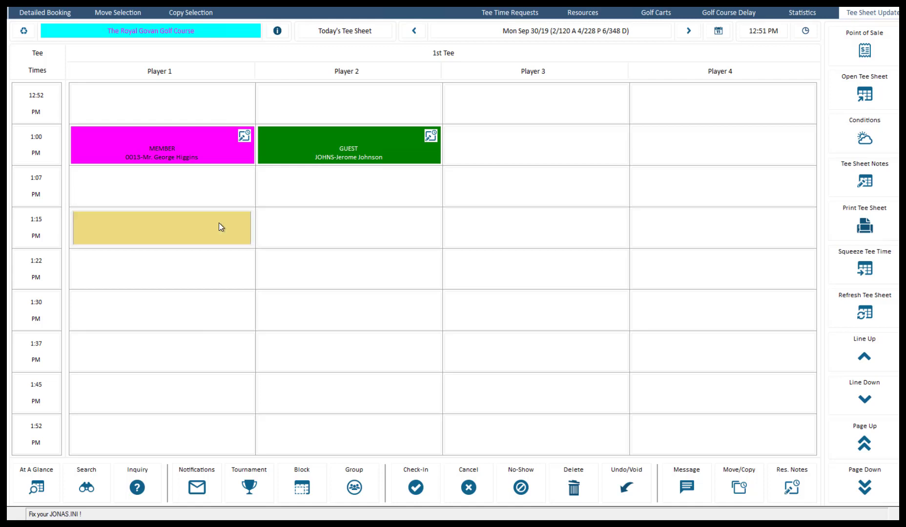
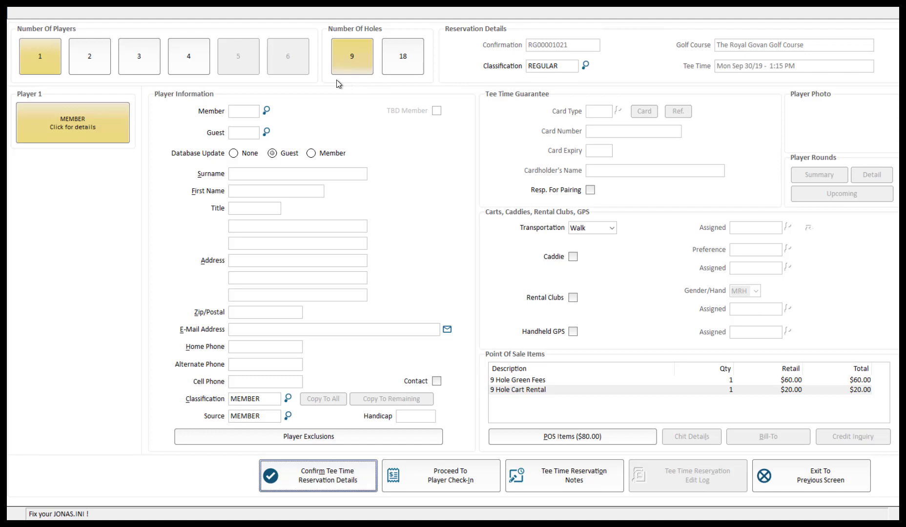
Search the member list by the member's surname and assign the matching member to Player 1.
left_click(253, 111)
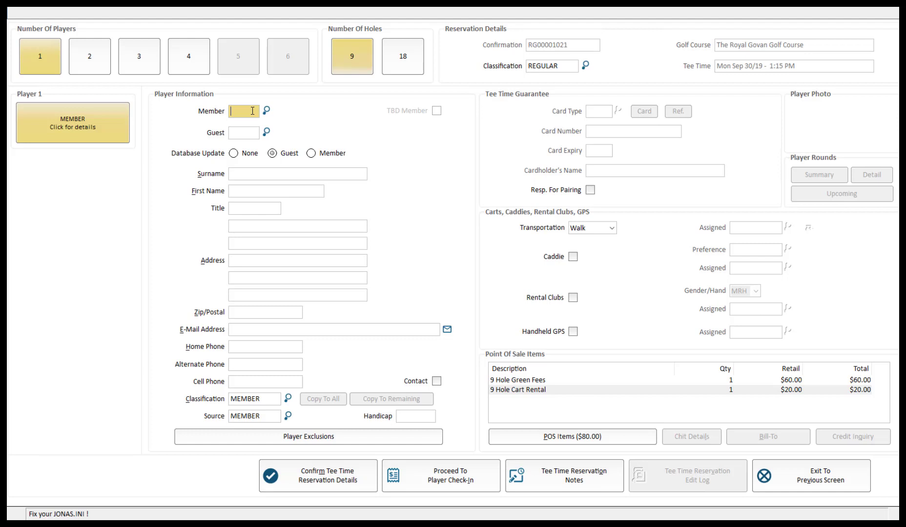
double_click(253, 110)
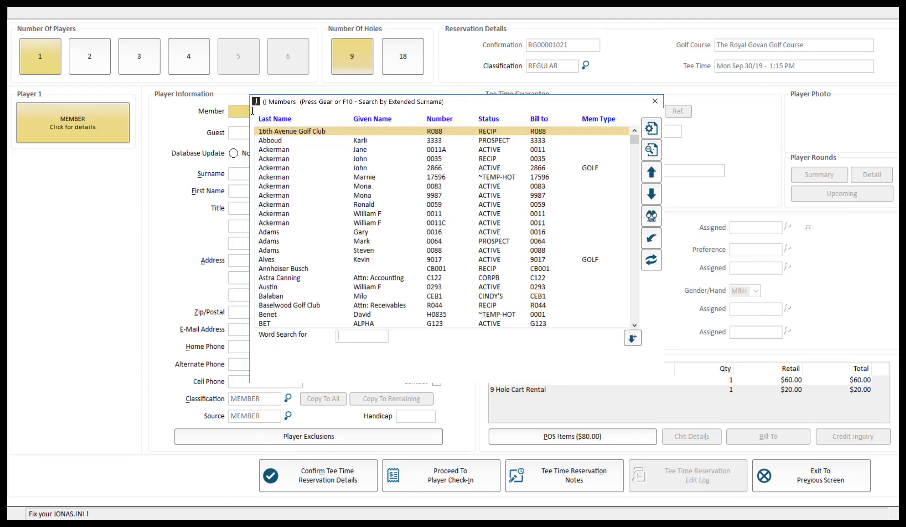
type("wentworth")
key("Return")
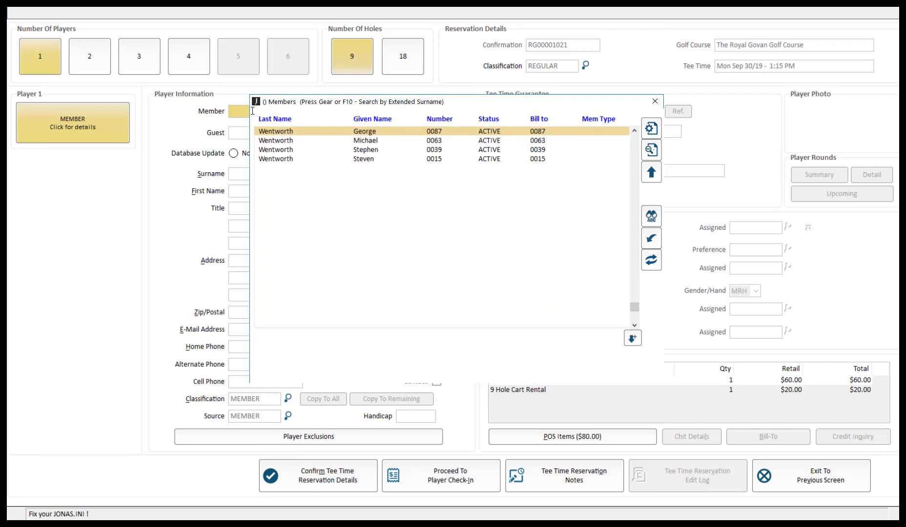
double_click(350, 130)
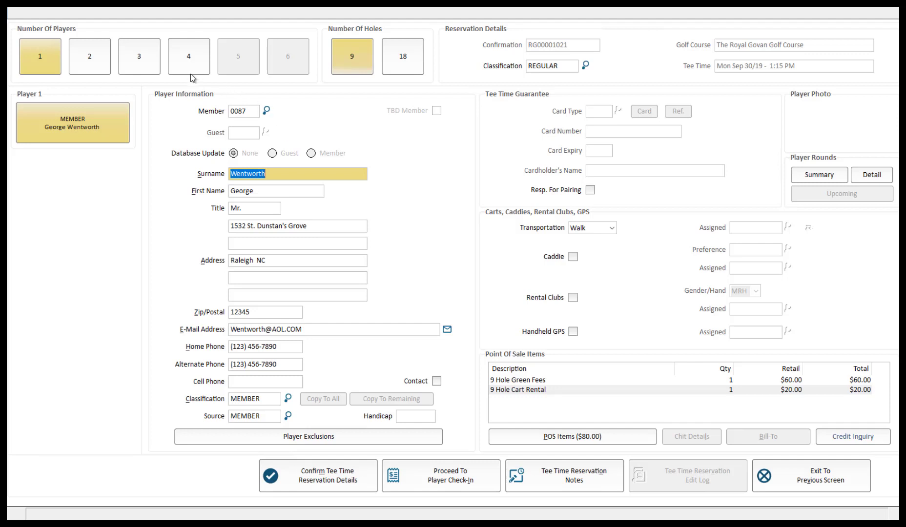
left_click(91, 55)
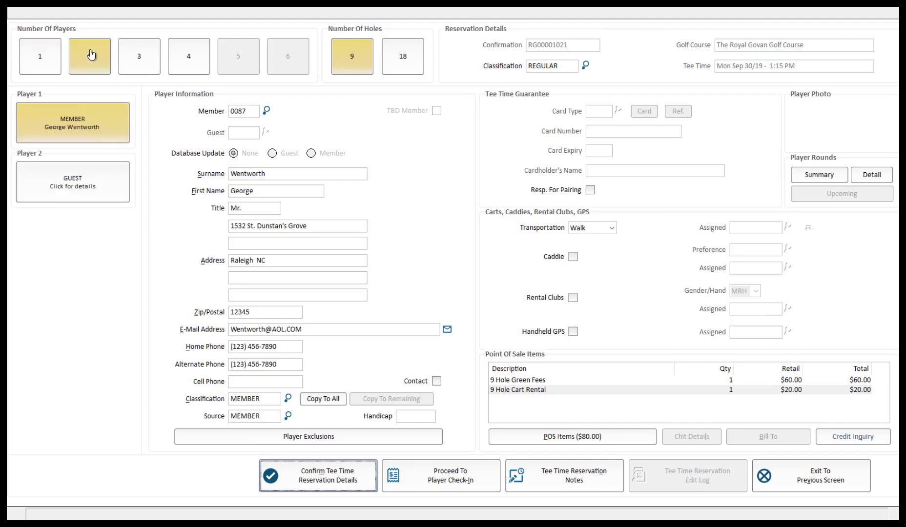
left_click(41, 58)
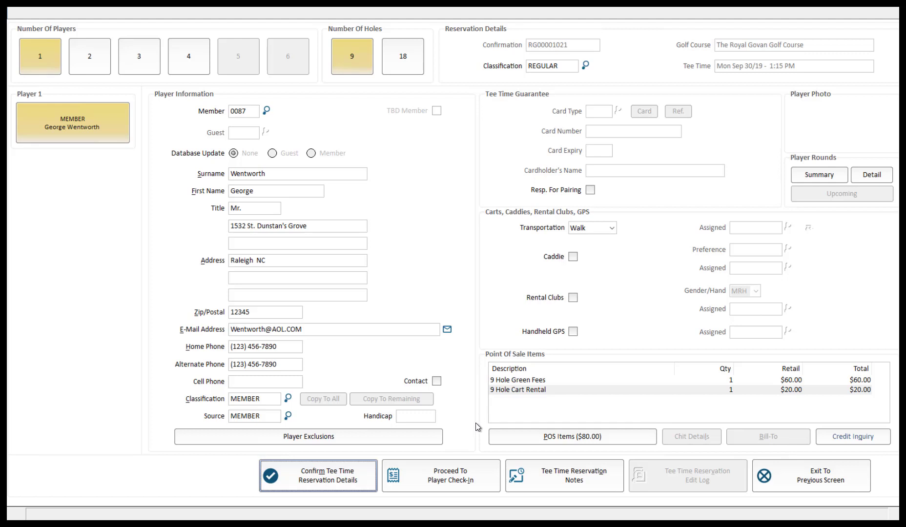
Add Golf Clinics - Head Pro ($225.00) as a POS item at quantity 1, making the total $305.00.
left_click(628, 440)
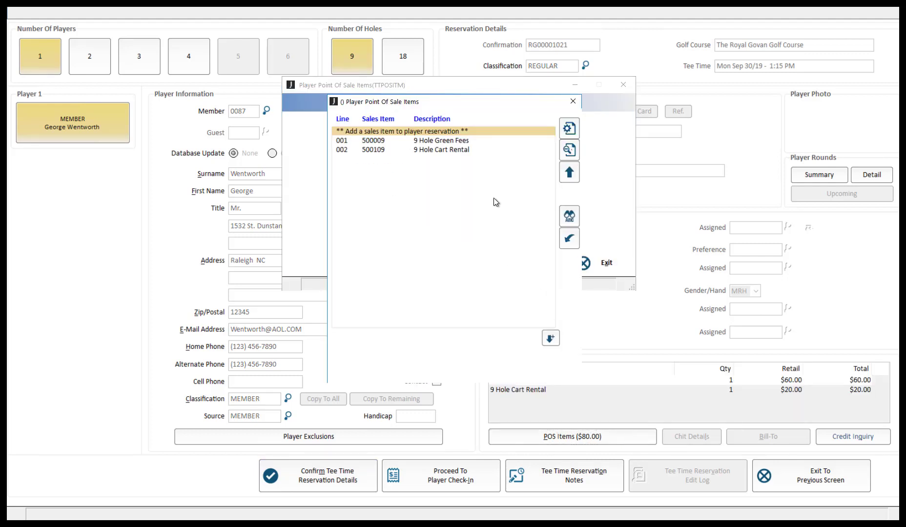
double_click(466, 131)
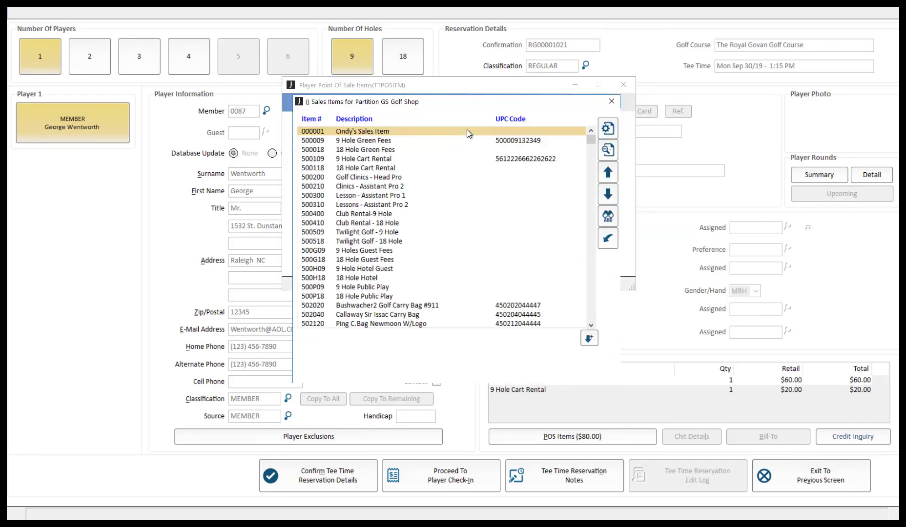
double_click(393, 178)
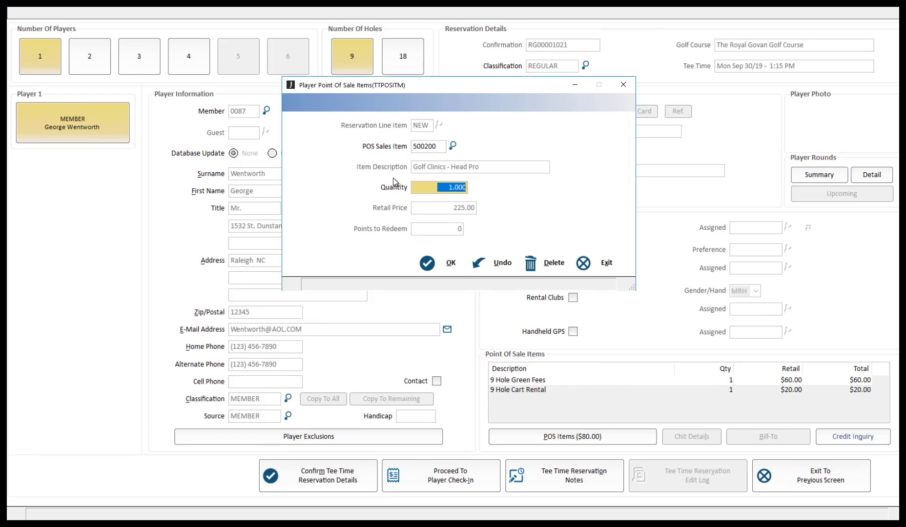
left_click(433, 266)
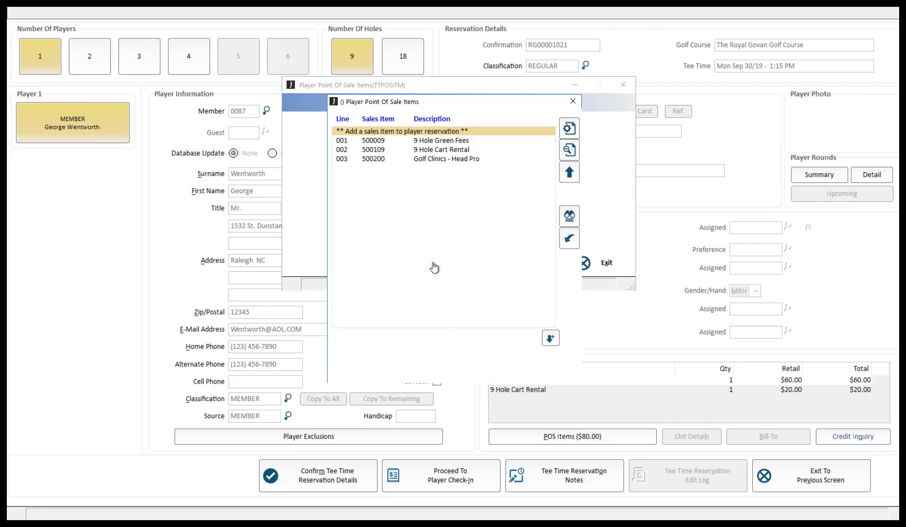
key("Escape")
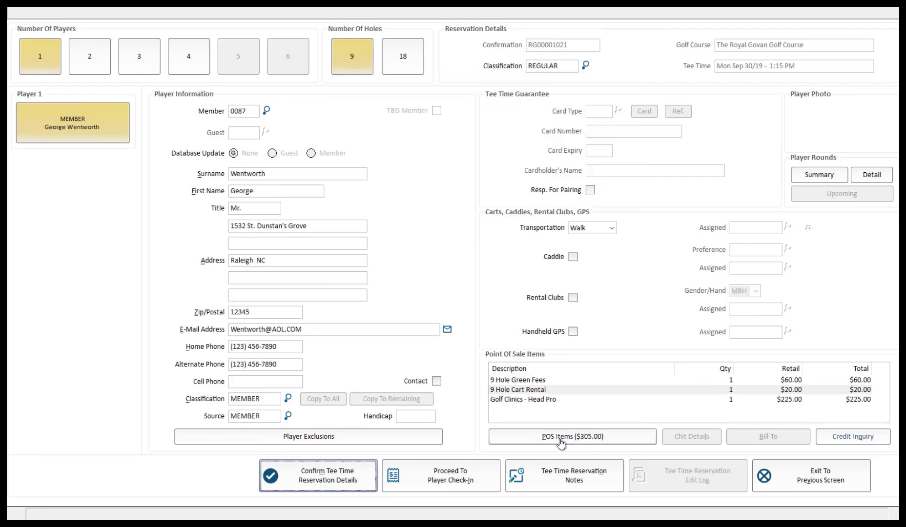
left_click(560, 442)
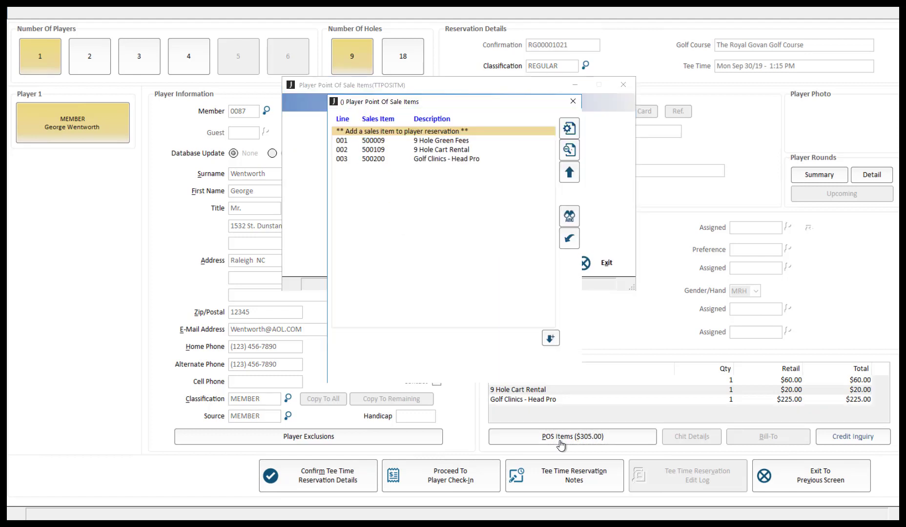
double_click(446, 149)
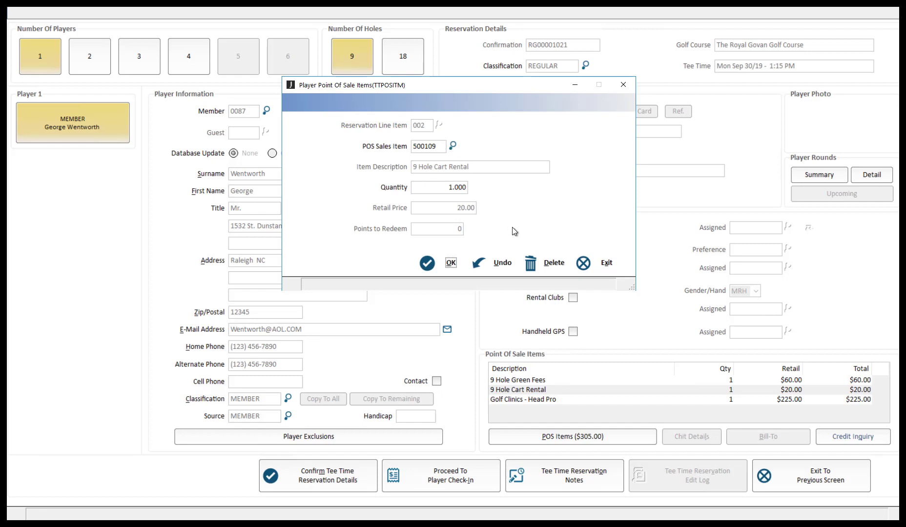
left_click(543, 267)
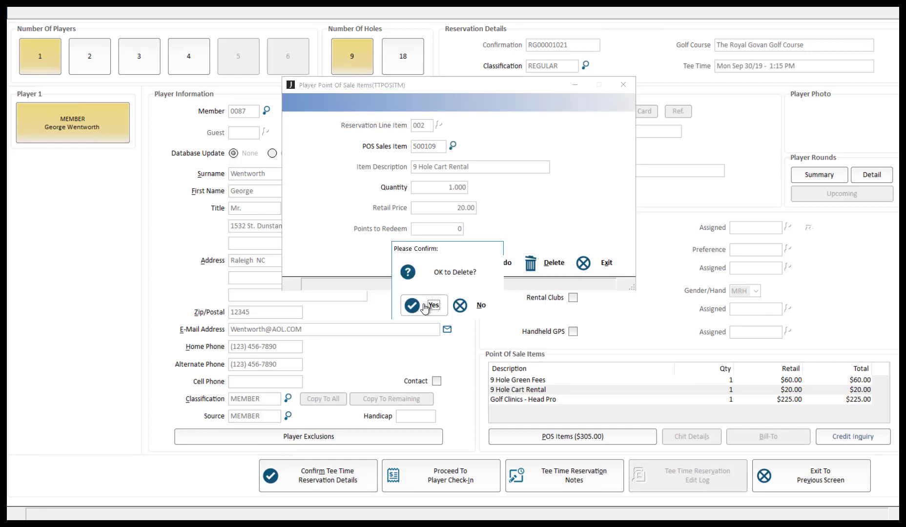
left_click(481, 308)
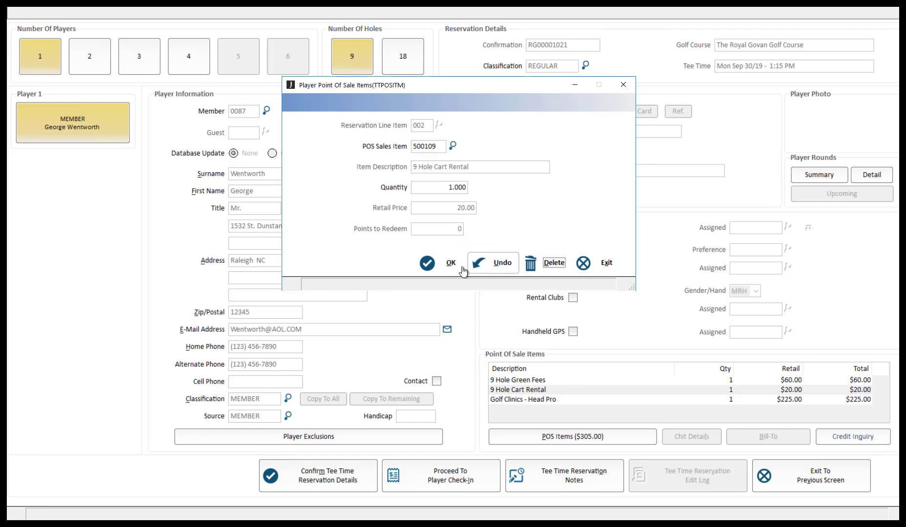
left_click(447, 273)
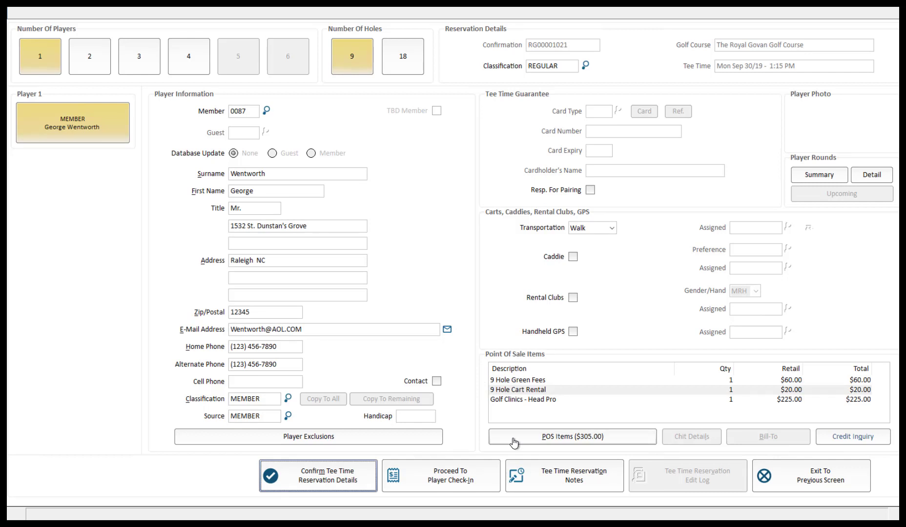
Save the reservation notes without adding a note and confirm the 1:15 PM Sep 30/19 booking.
left_click(552, 487)
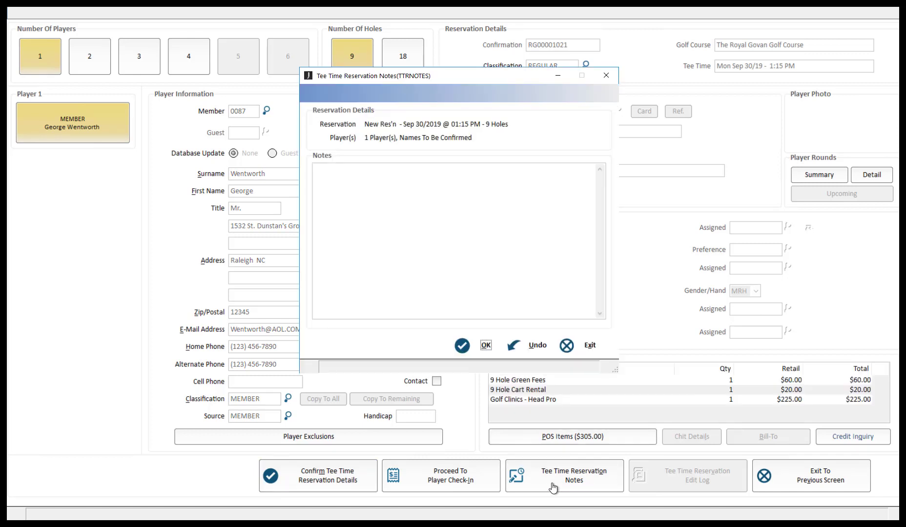
left_click(347, 171)
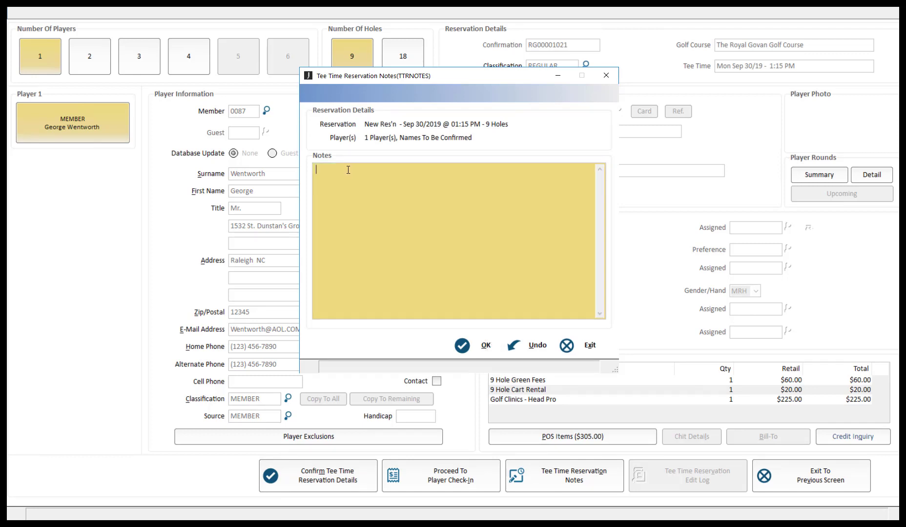
left_click(574, 346)
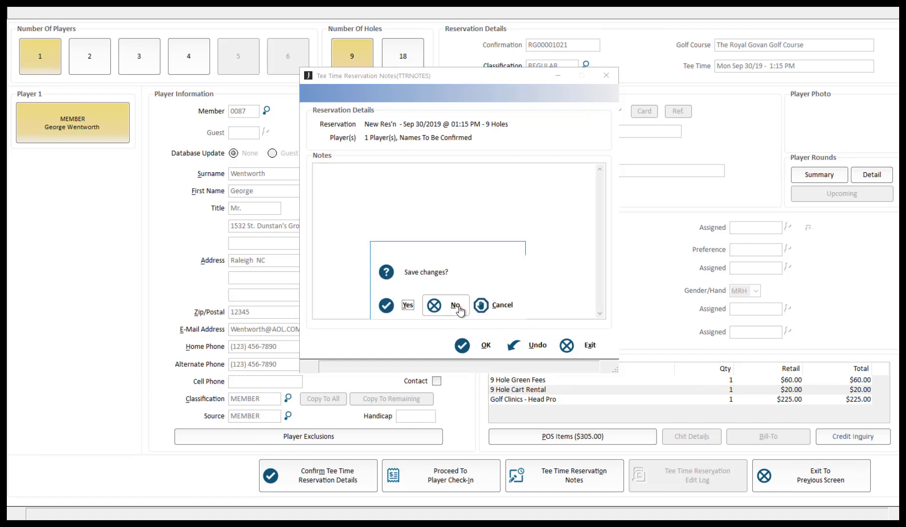
left_click(410, 307)
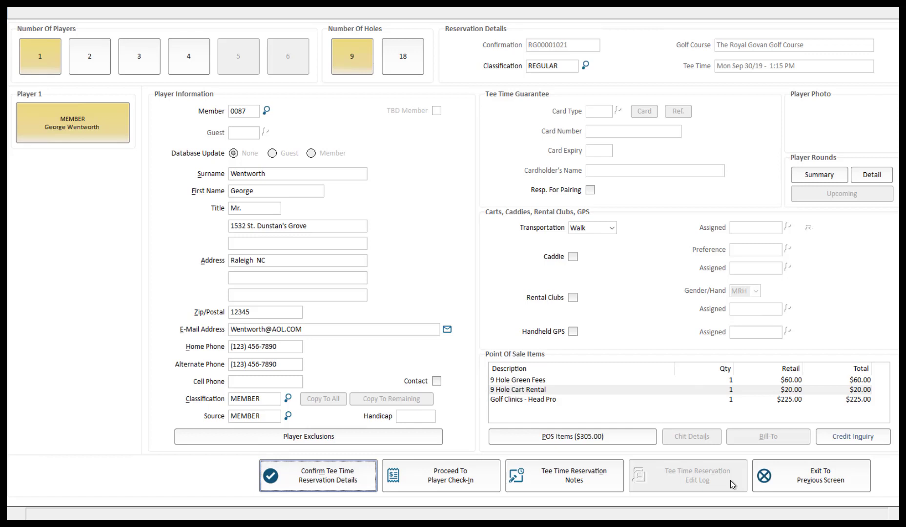
left_click(367, 475)
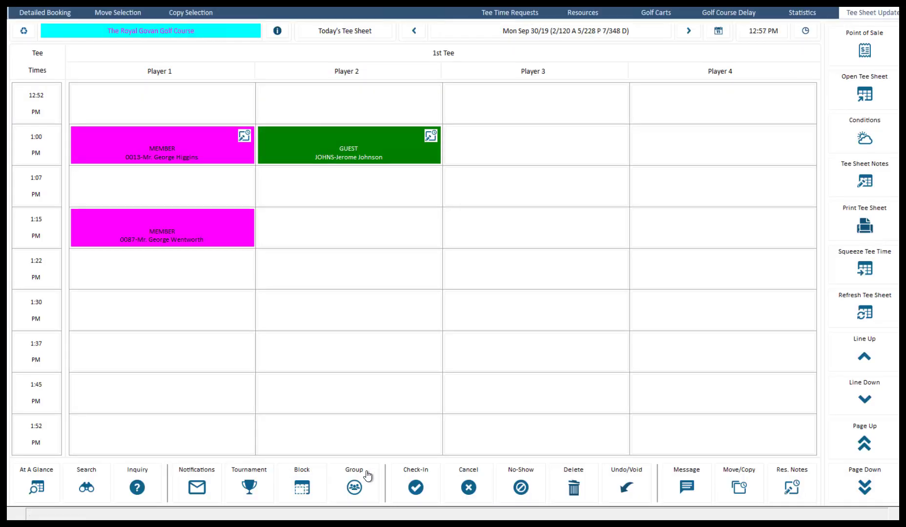